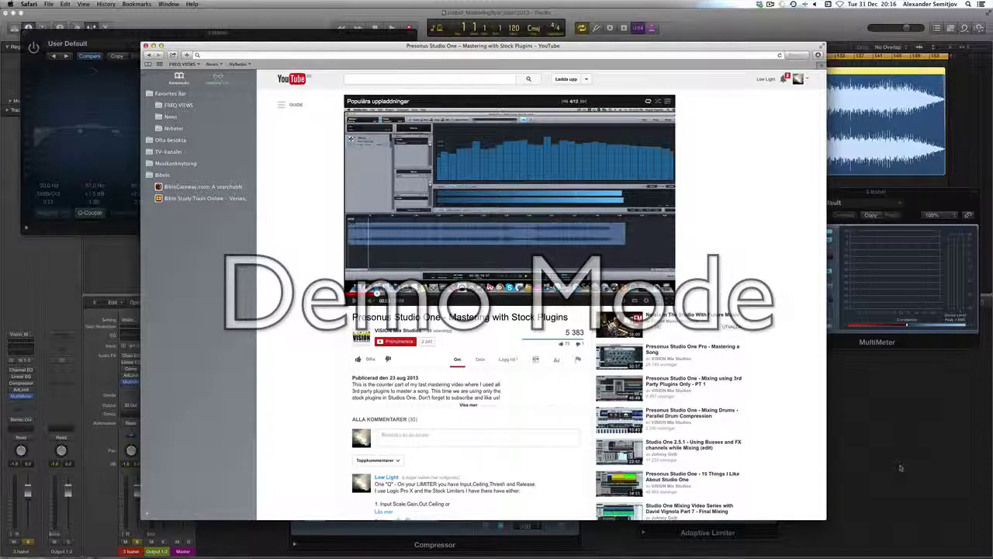
Return from the browser to Logic Pro X to hear the song through the mastering chain.
click(901, 468)
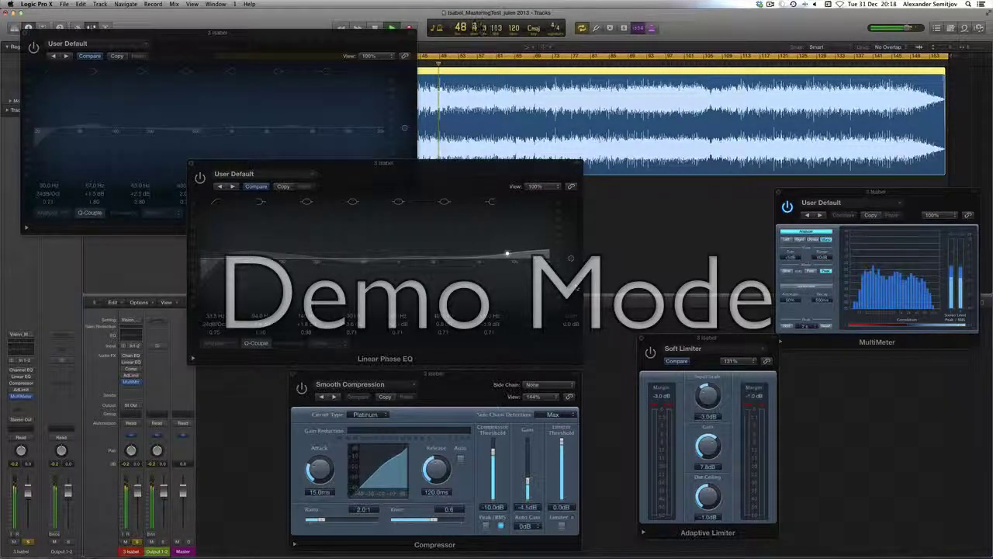
Stop the song with Space, leaving the compressor at -10.0 dB threshold.
key(space)
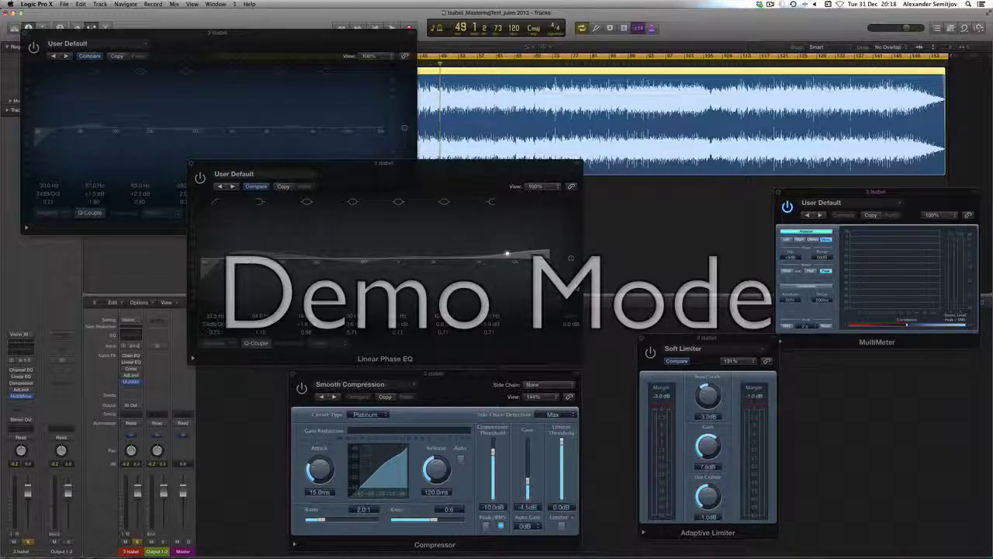
Raise the Channel EQ's second low band slightly and start playback.
click(253, 48)
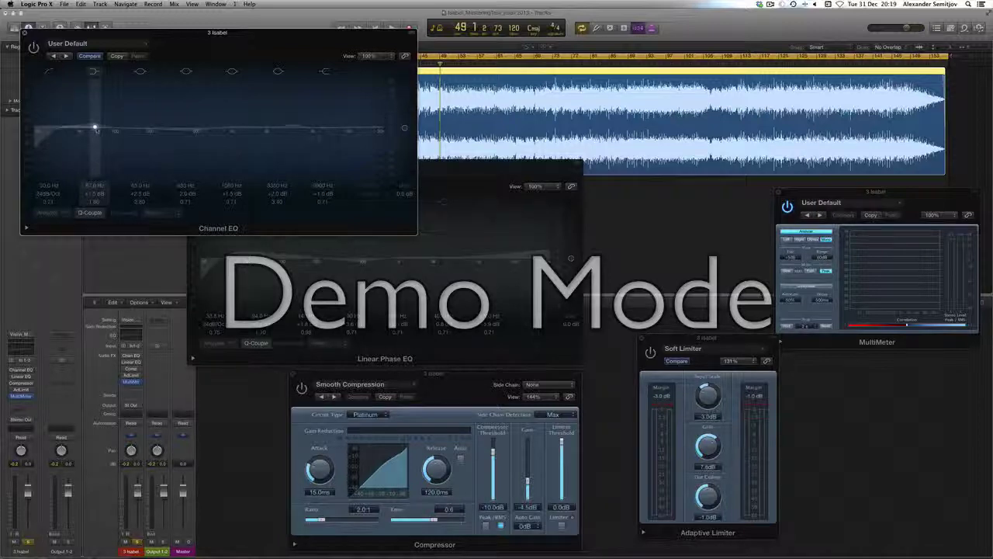
drag(94, 126, 93, 126)
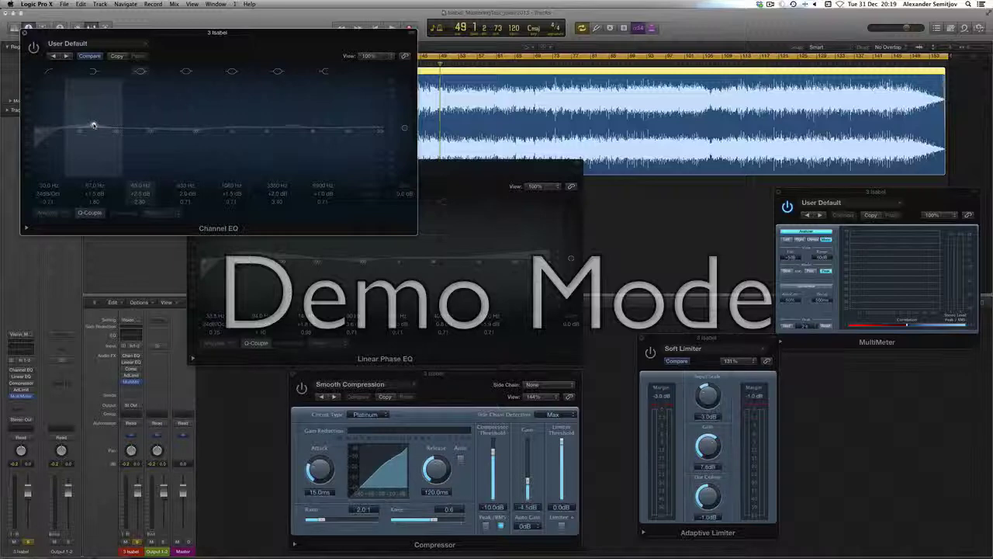
key(space)
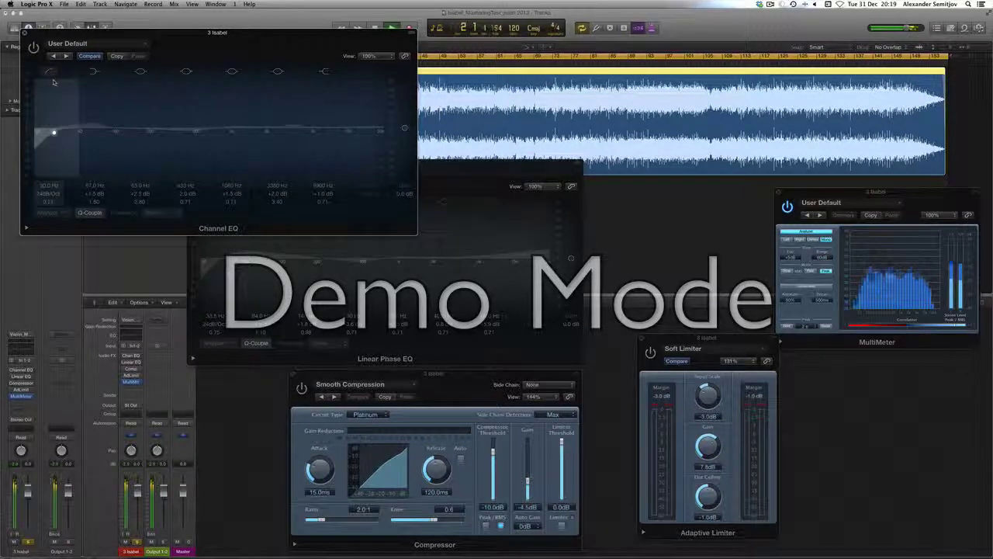
Compare the Channel EQ bypassed and active three times, leave it on, then stop playback.
click(33, 47)
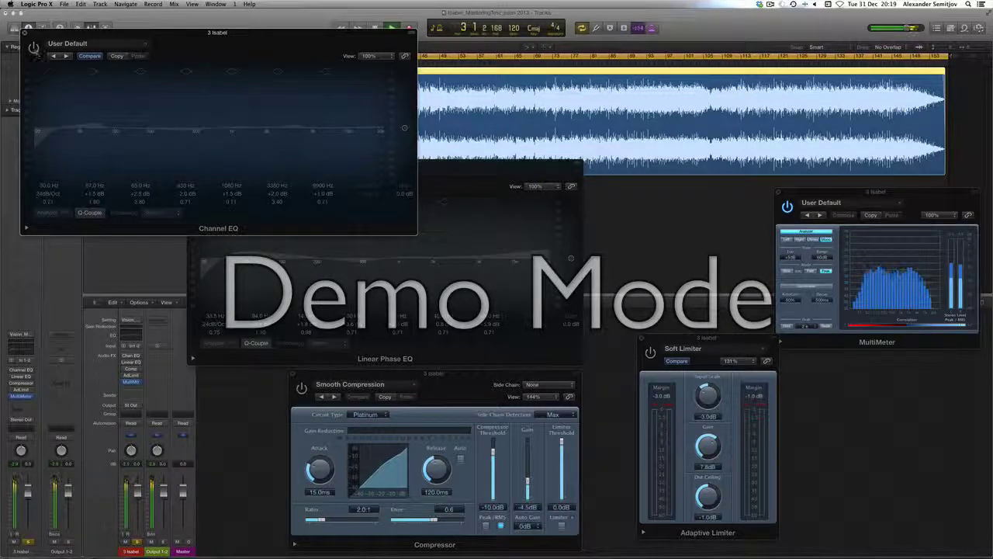
click(33, 47)
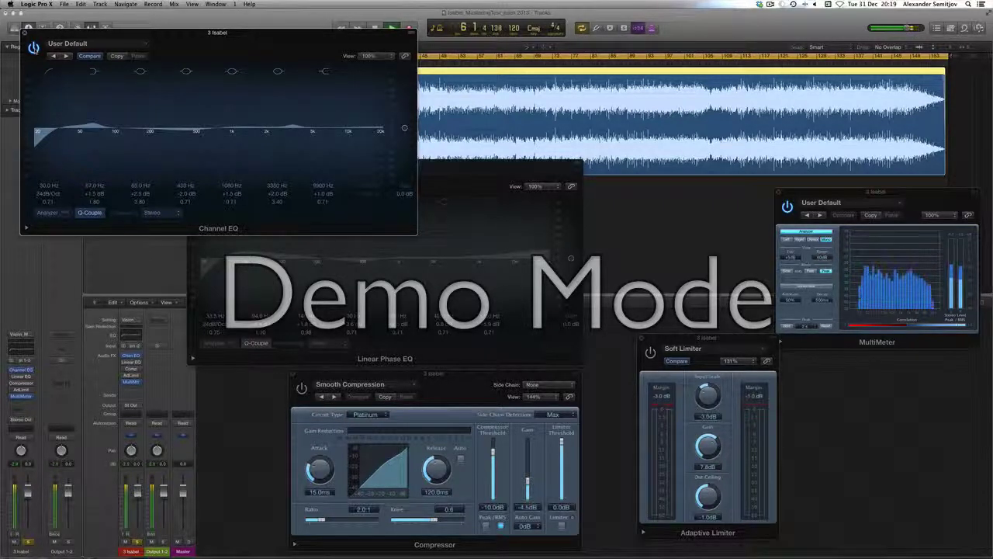
click(34, 48)
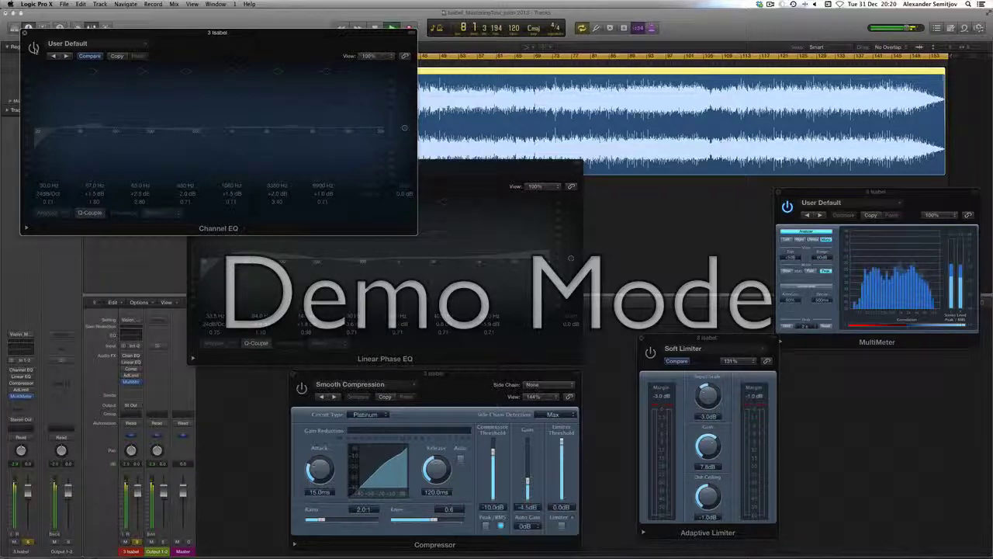
click(33, 48)
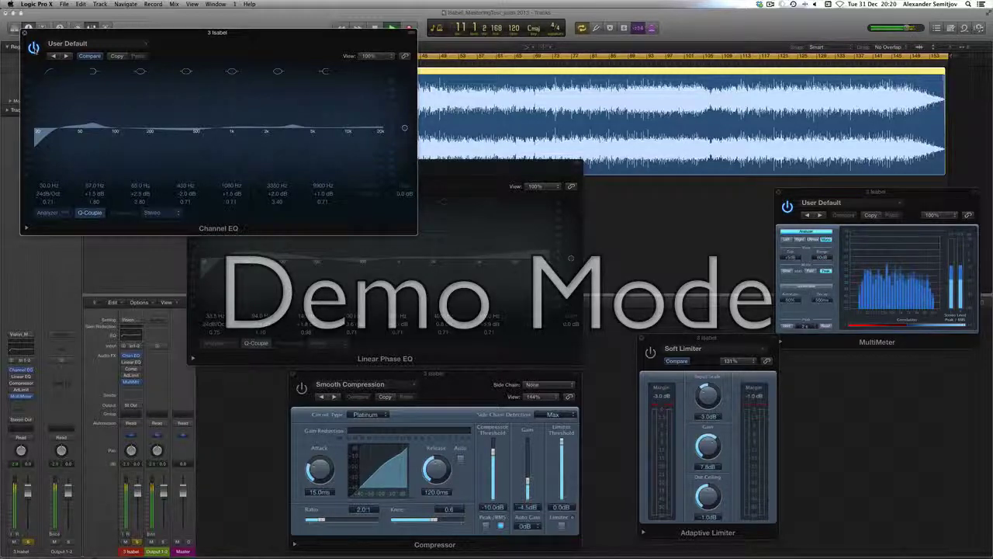
click(33, 49)
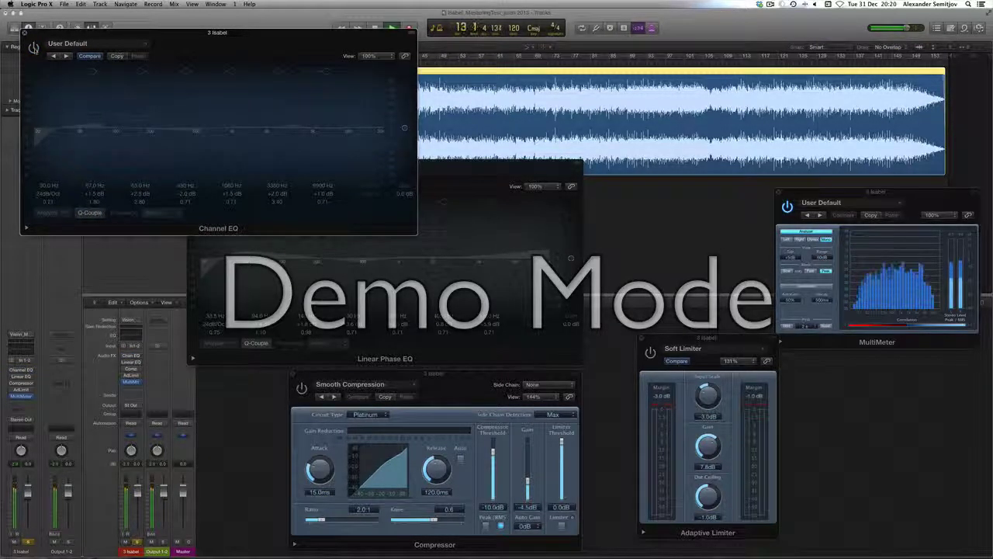
click(34, 48)
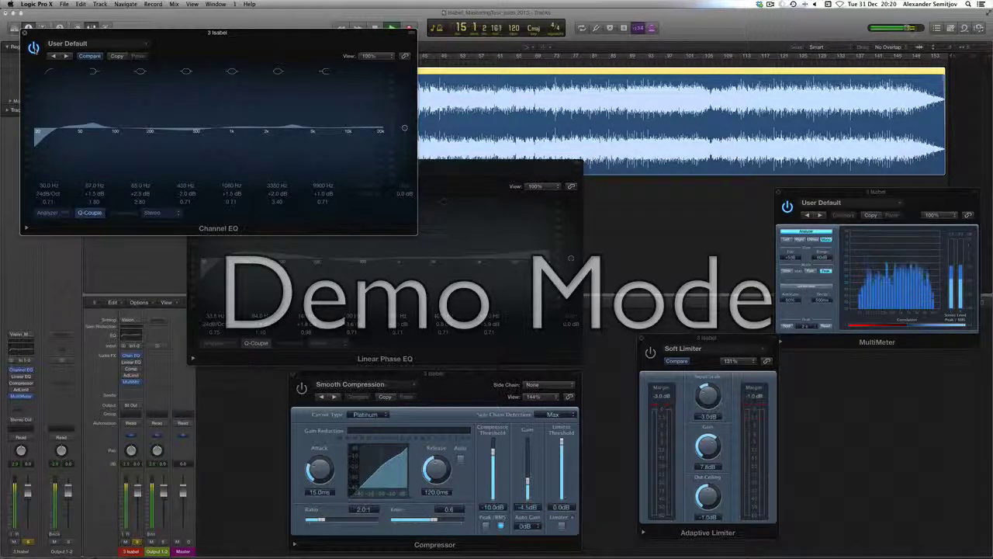
key(space)
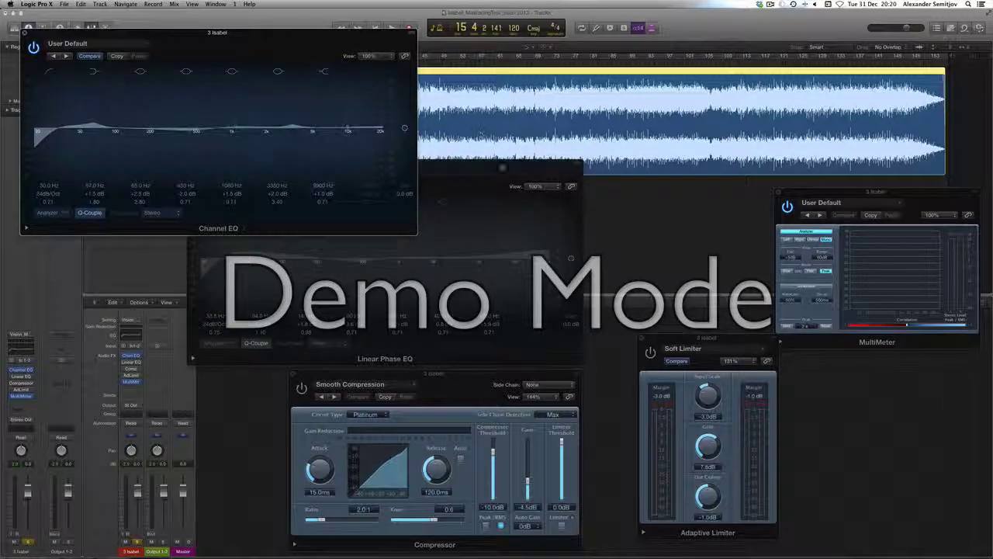
Bring the Linear Phase EQ window in front of the Channel EQ.
click(474, 186)
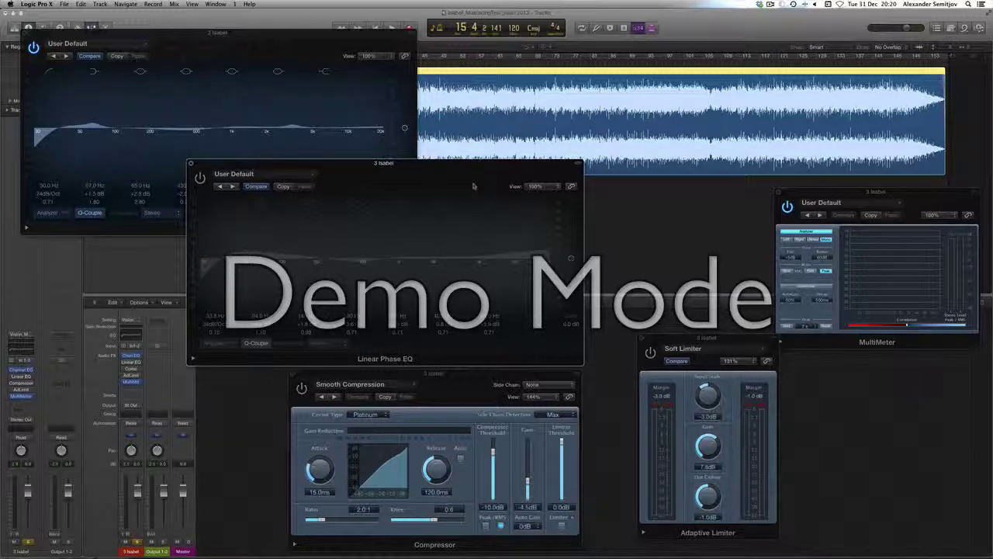
mouse_move(235, 249)
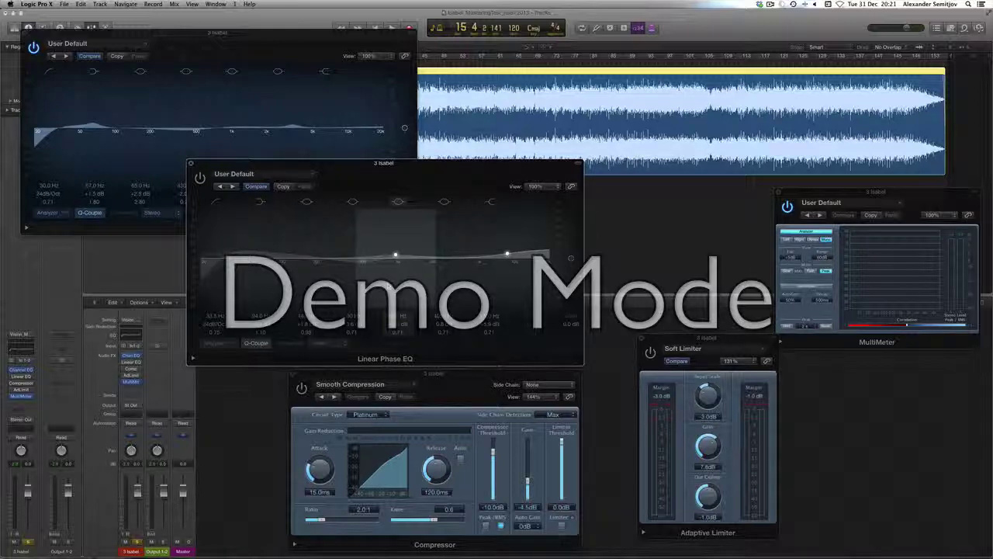
Play the song, bypass and restore the Channel EQ, and switch the Linear Phase EQ on.
key(space)
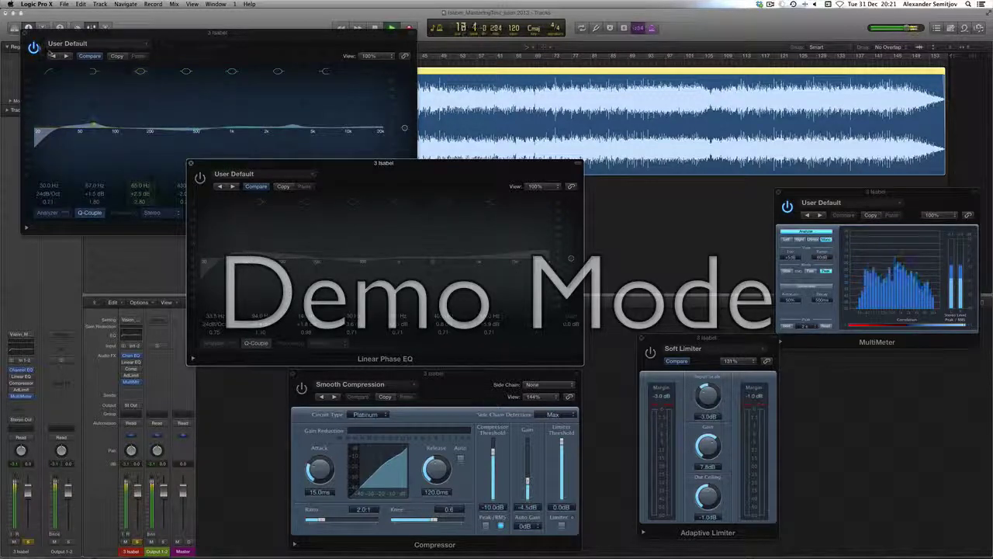
click(33, 46)
click(34, 46)
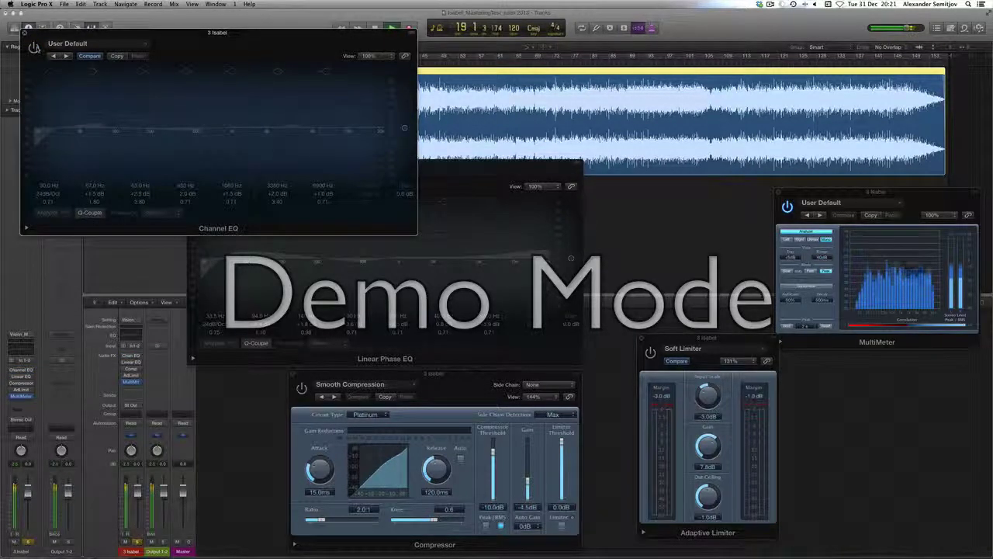
click(34, 46)
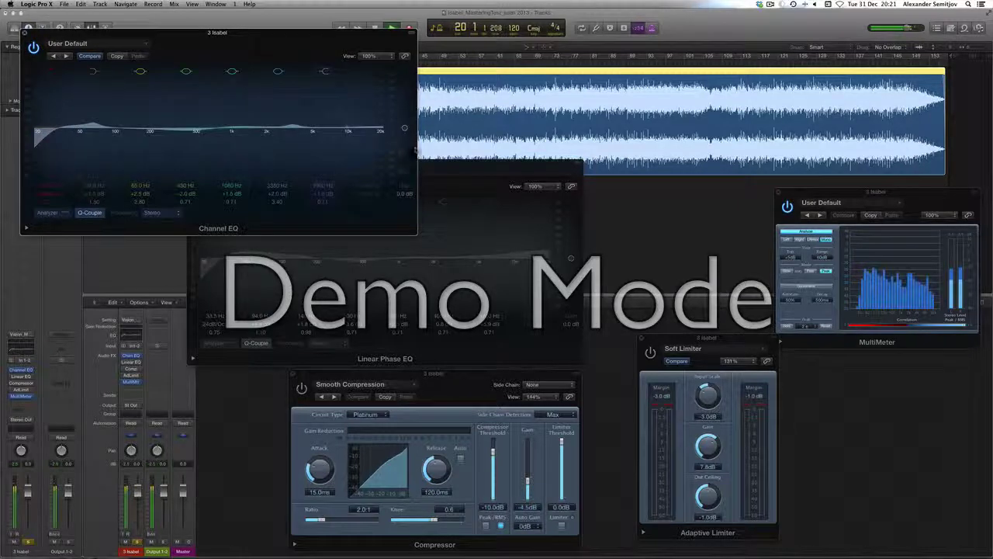
click(424, 189)
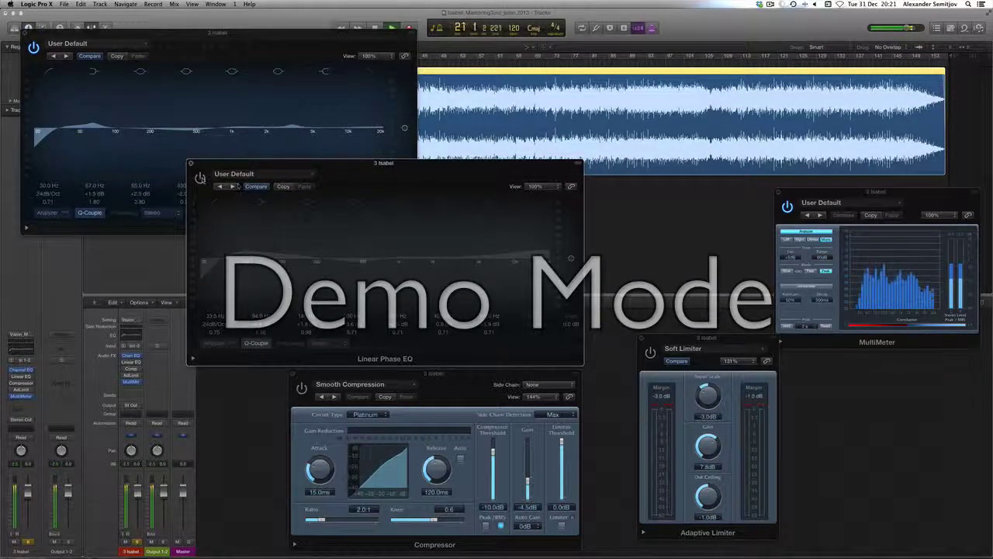
click(200, 178)
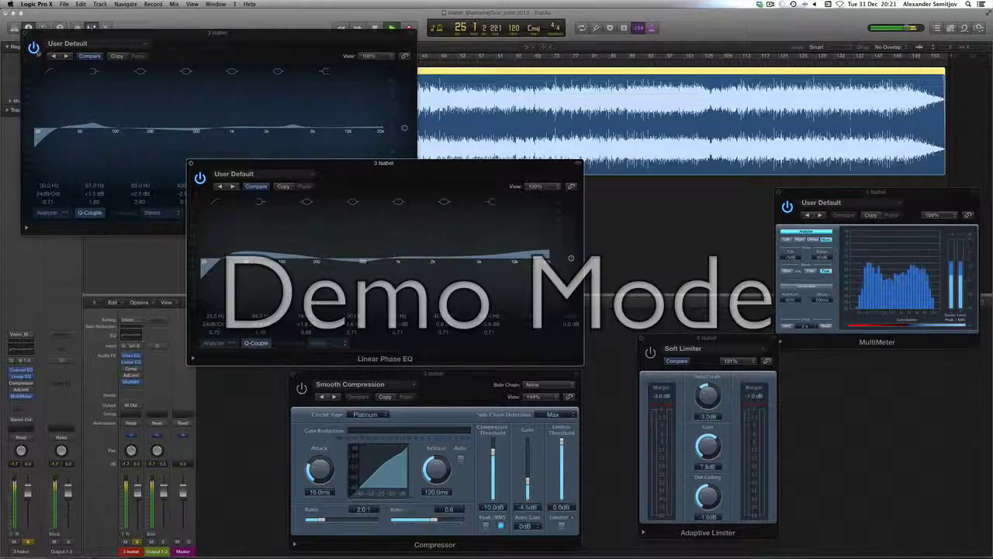
Compare the Channel EQ on and off twice more, then bring the Linear Phase EQ forward and resume playback.
click(34, 47)
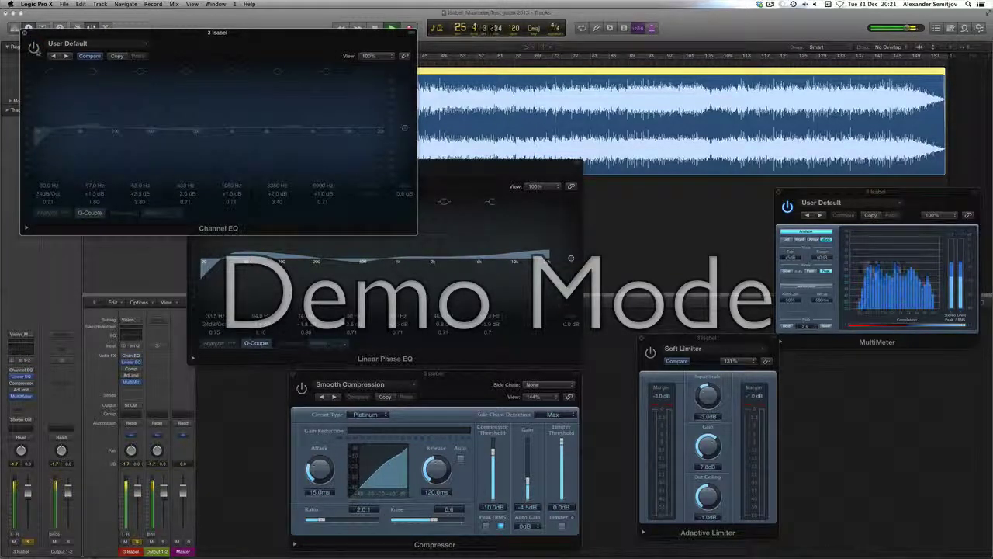
click(34, 48)
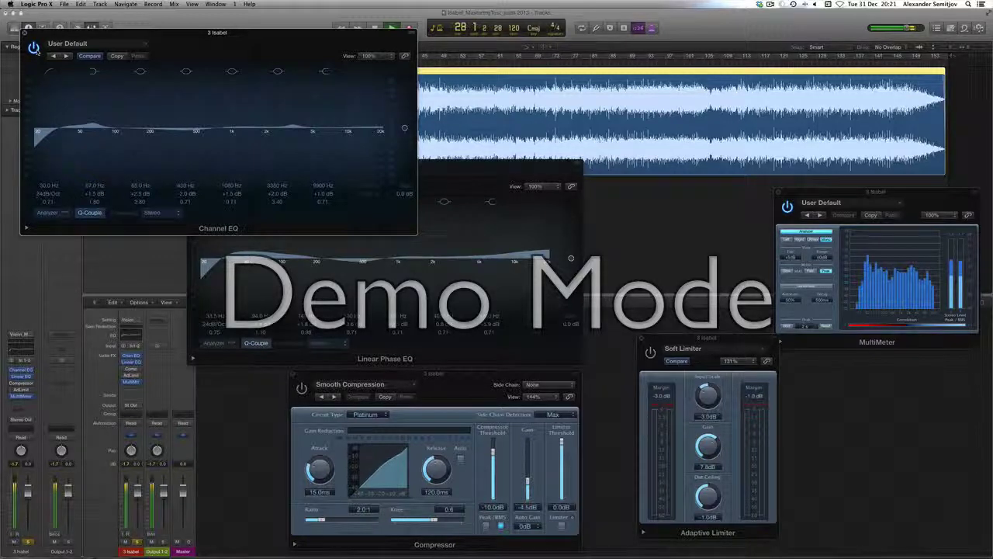
click(34, 48)
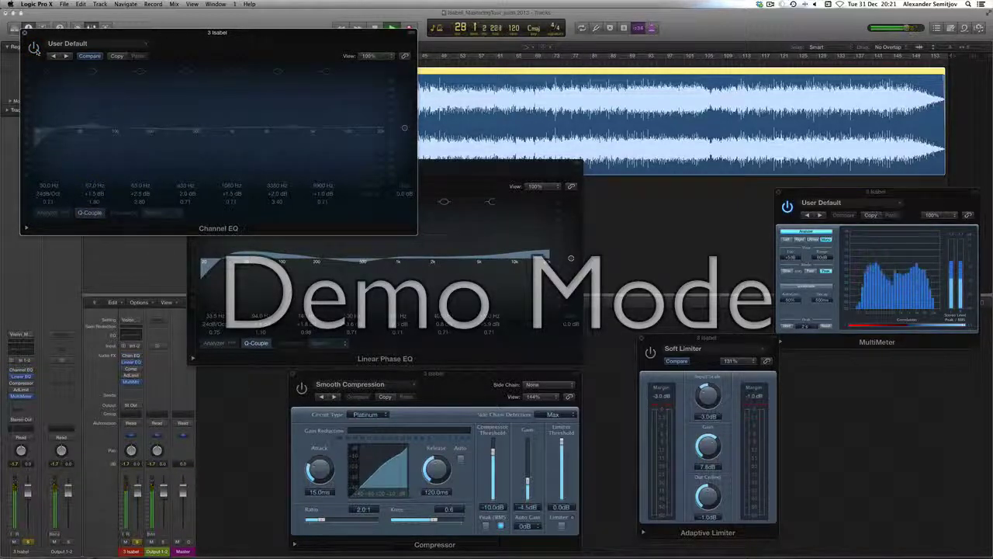
click(35, 49)
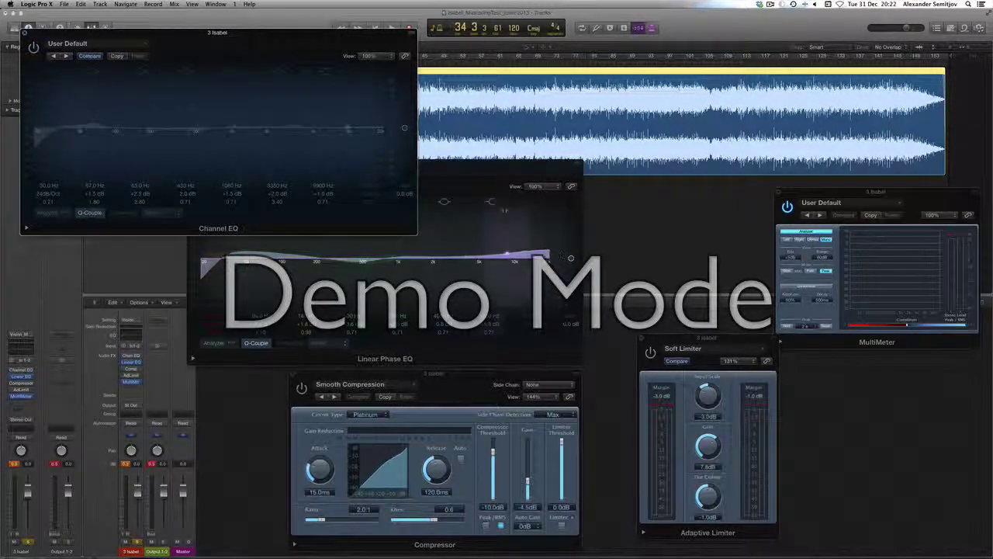
click(512, 233)
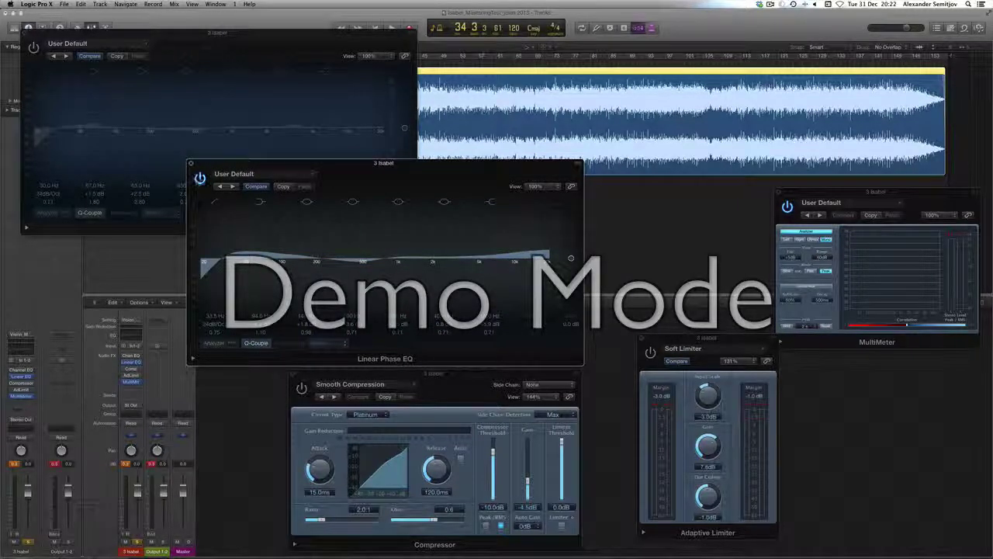
key(space)
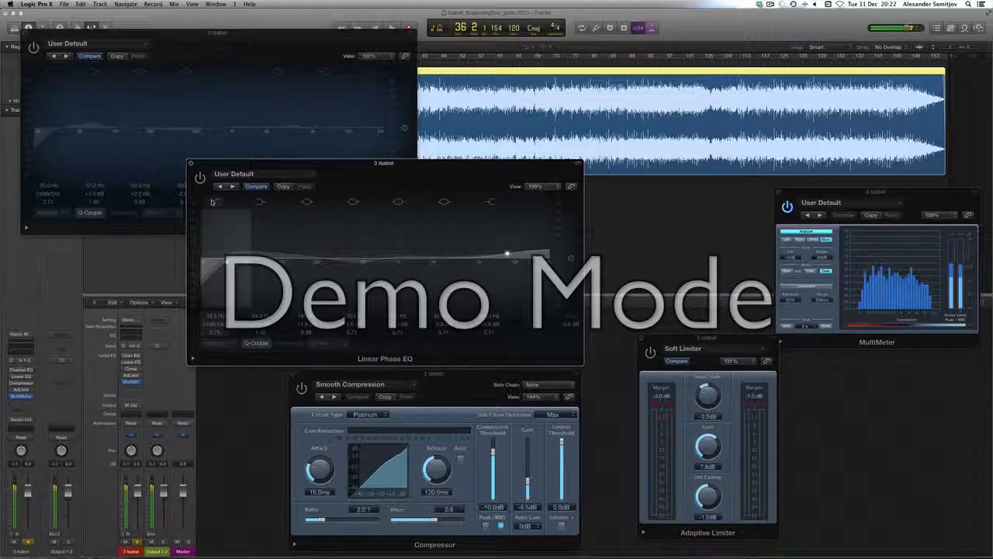
Stop playback near bar 36 with all plug-in settings unchanged.
key(space)
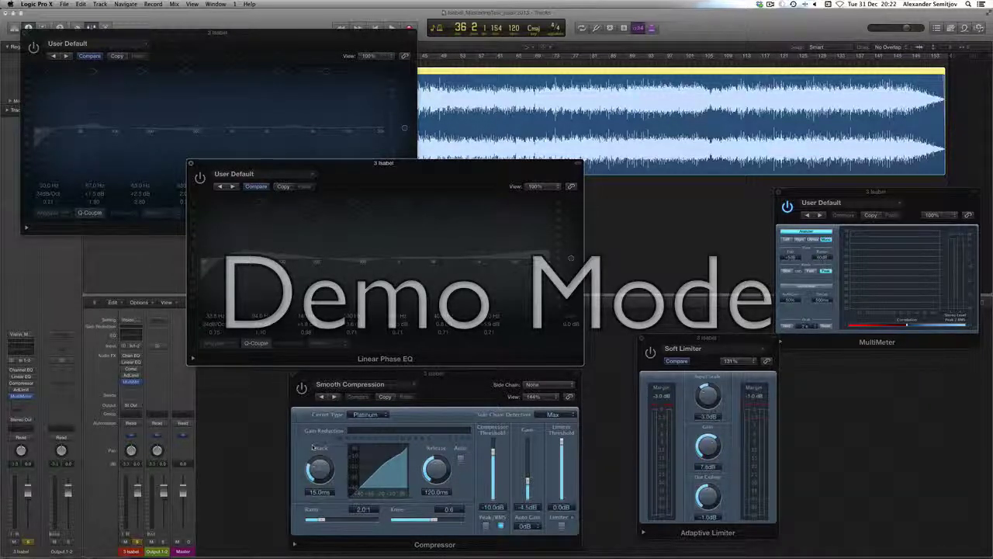
Play the song and bring the Channel EQ, Linear Phase EQ, then Smooth Compression windows forward.
mouse_move(216, 264)
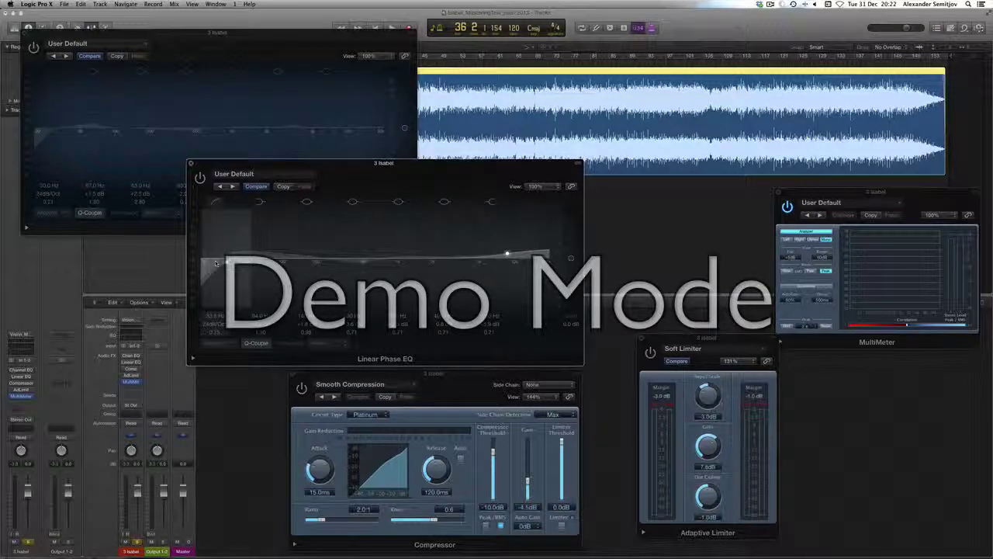
key(space)
click(117, 140)
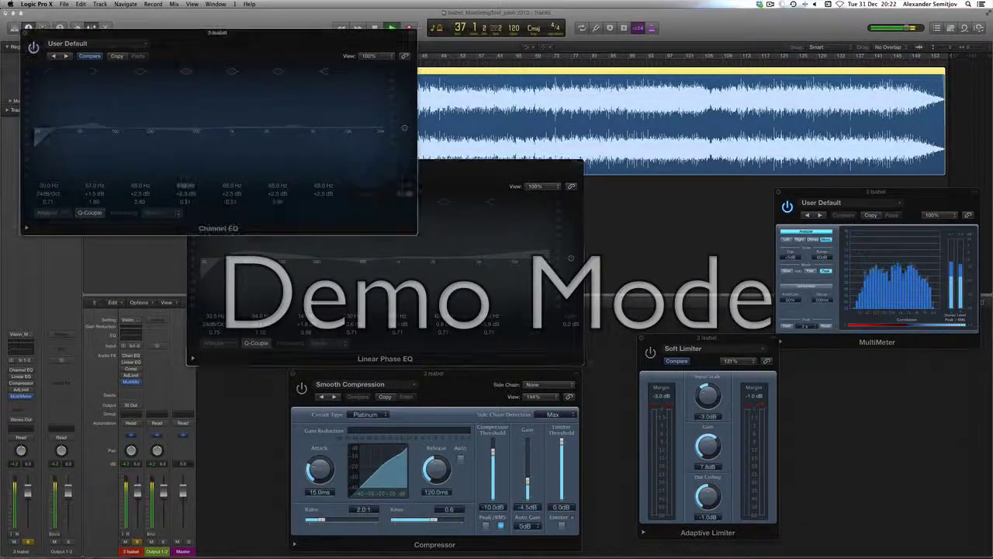
click(225, 267)
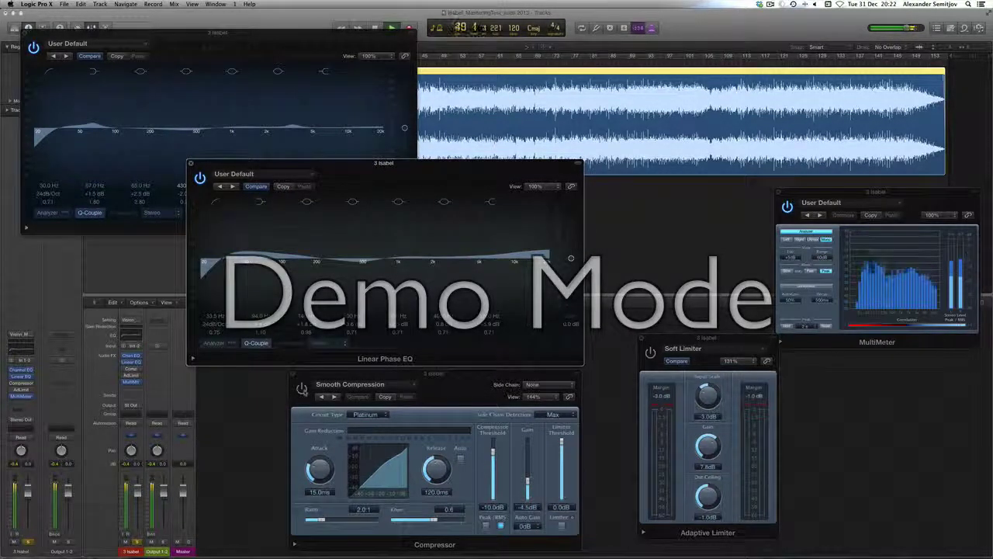
click(302, 387)
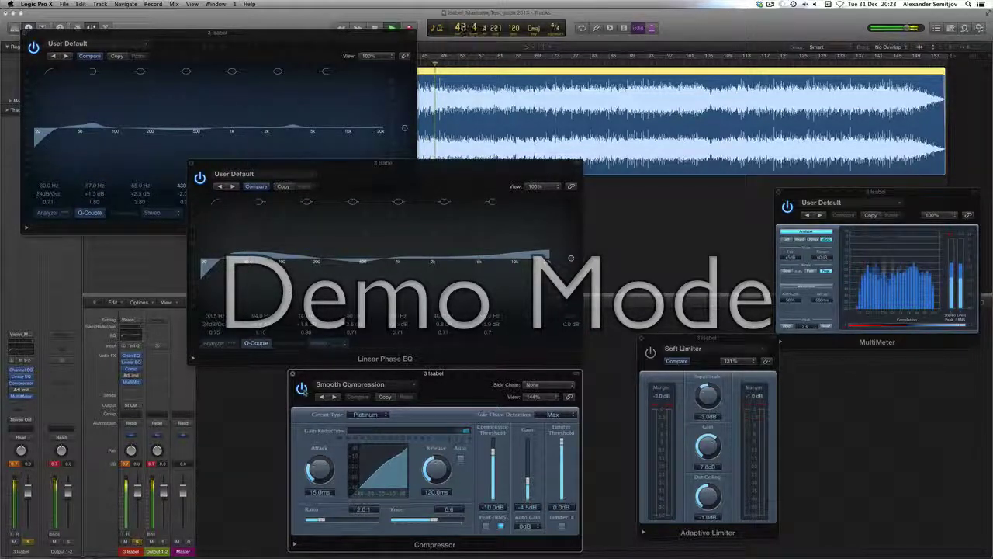
Stop playback at bar 48.
key(space)
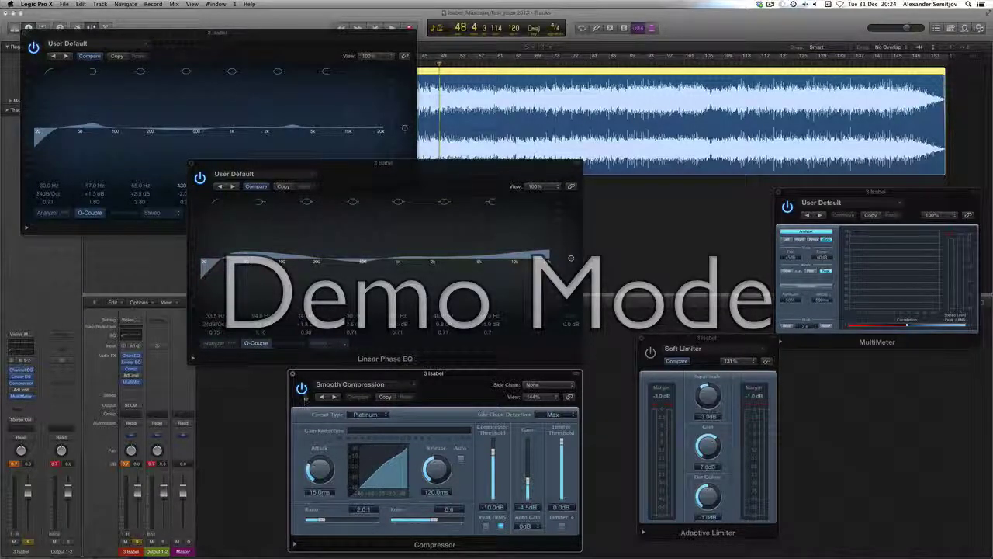
Bypass the Channel EQ, play the song, and switch the Linear Phase EQ back on.
click(211, 190)
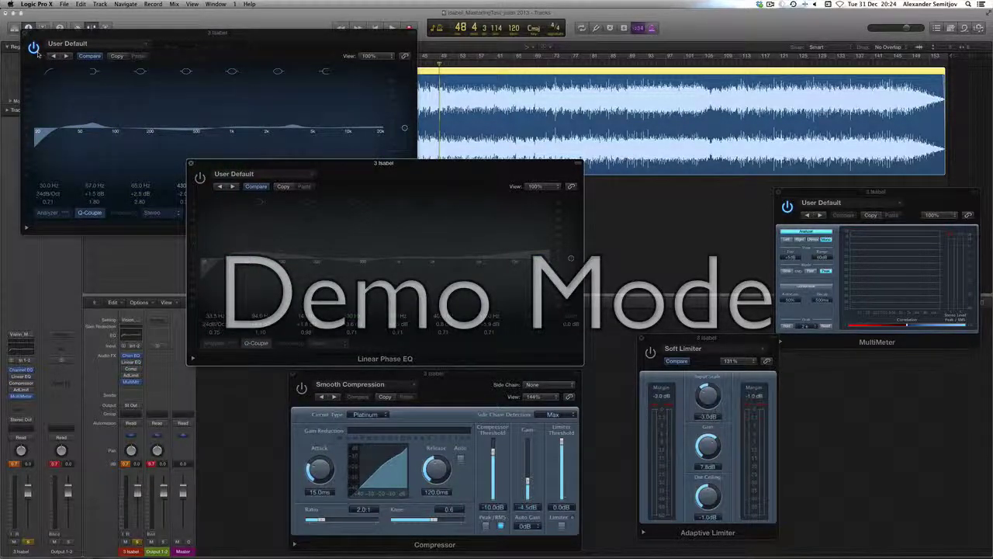
click(33, 47)
key(space)
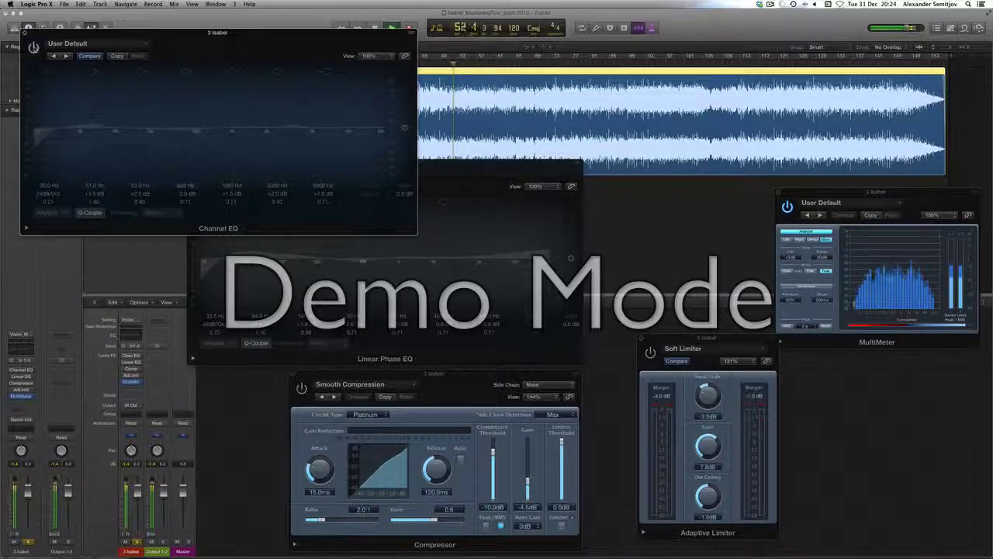
click(221, 362)
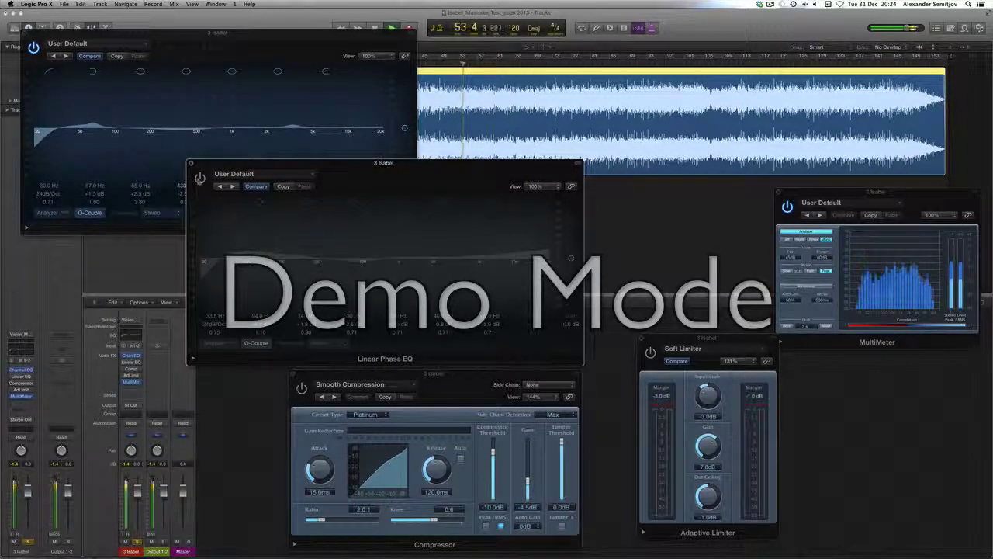
click(200, 179)
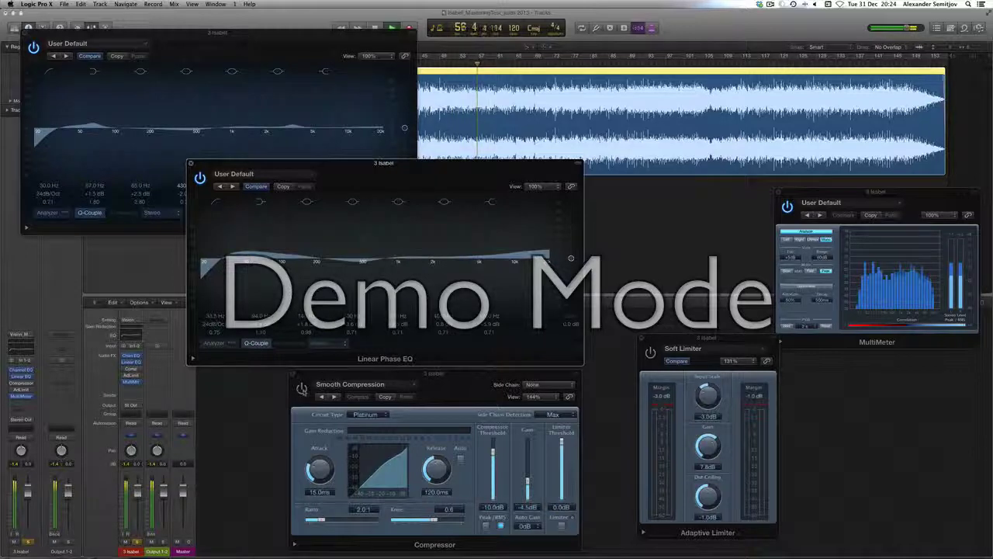
Lower the compressor threshold to -11.5 dB and bypass the Adaptive Limiter.
click(301, 388)
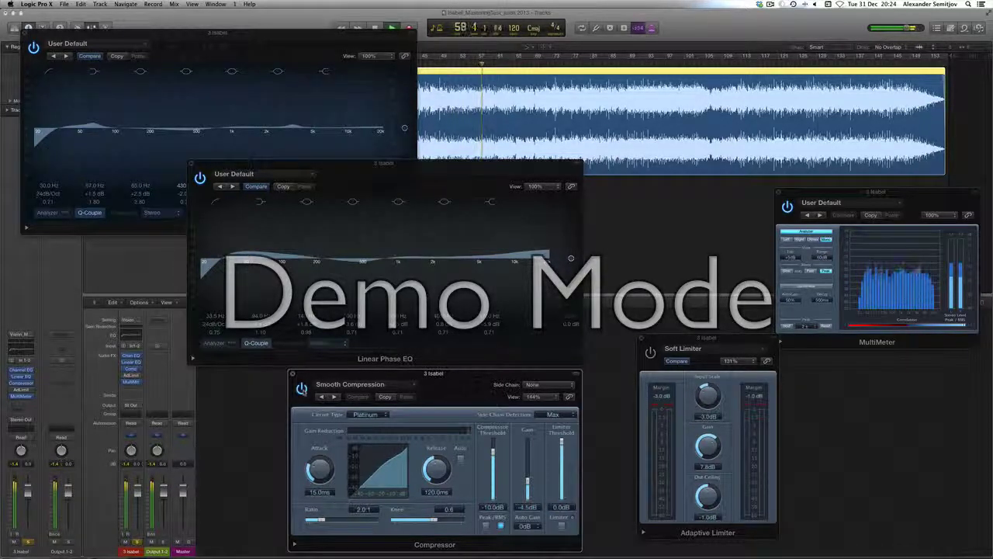
drag(493, 450, 493, 464)
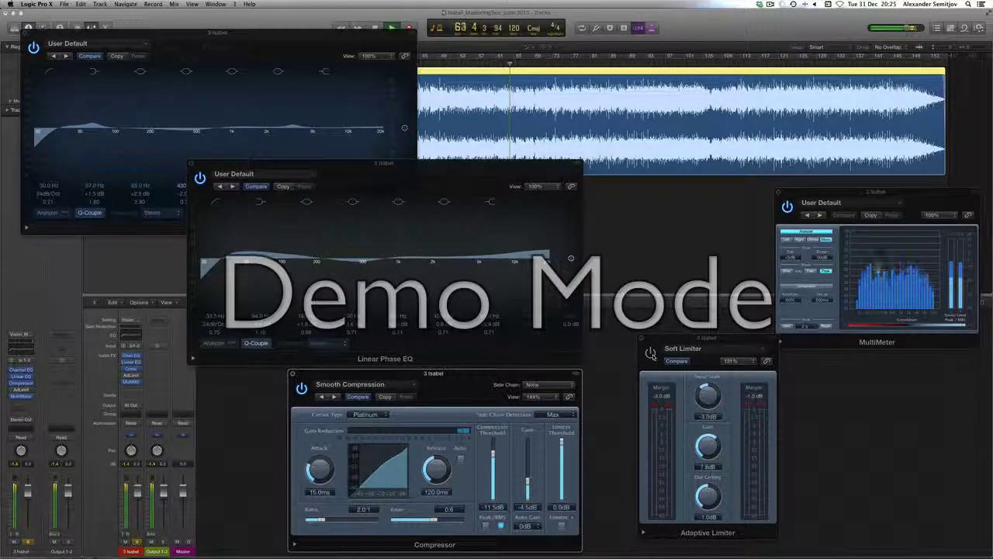
click(651, 353)
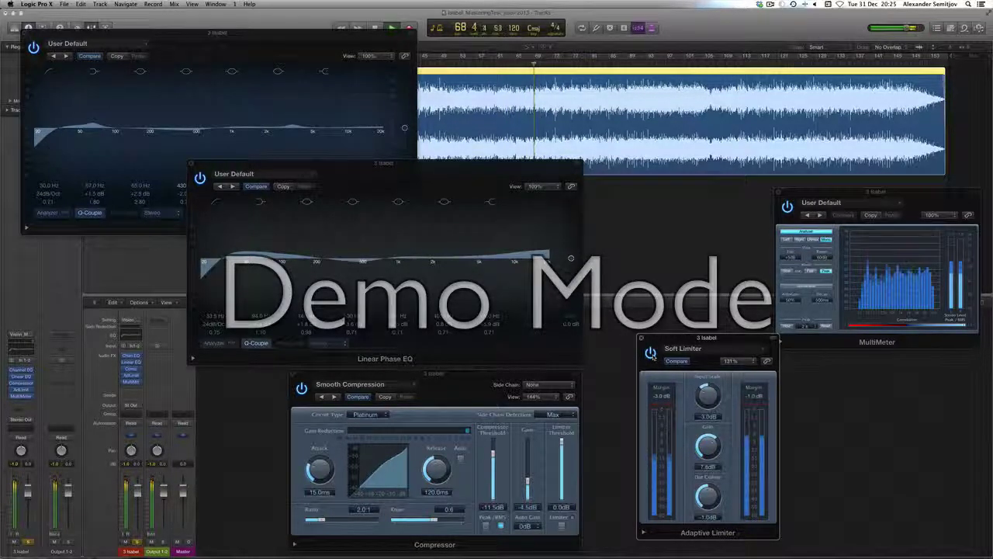
click(650, 353)
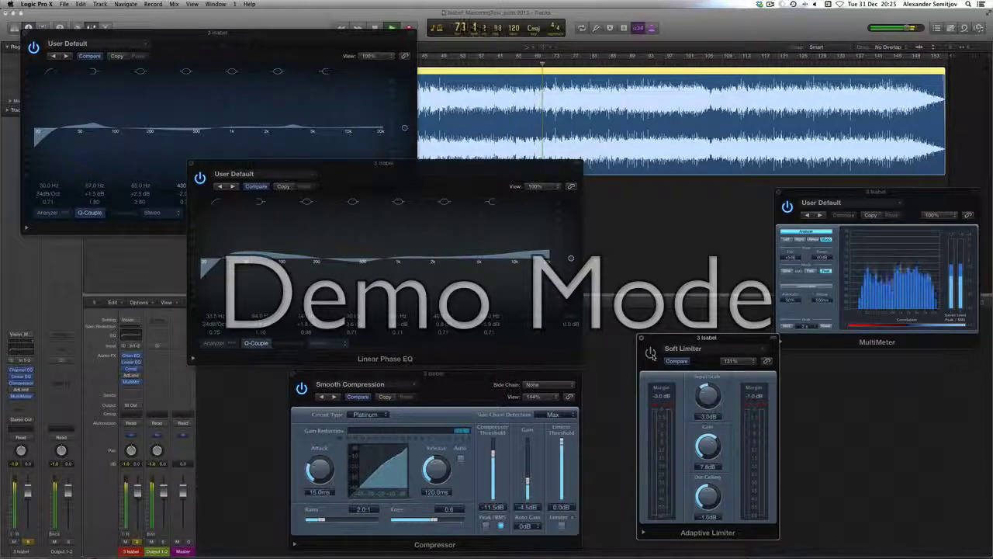
Toggle the Adaptive Limiter on, off and back on during playback, leaving it active.
click(650, 353)
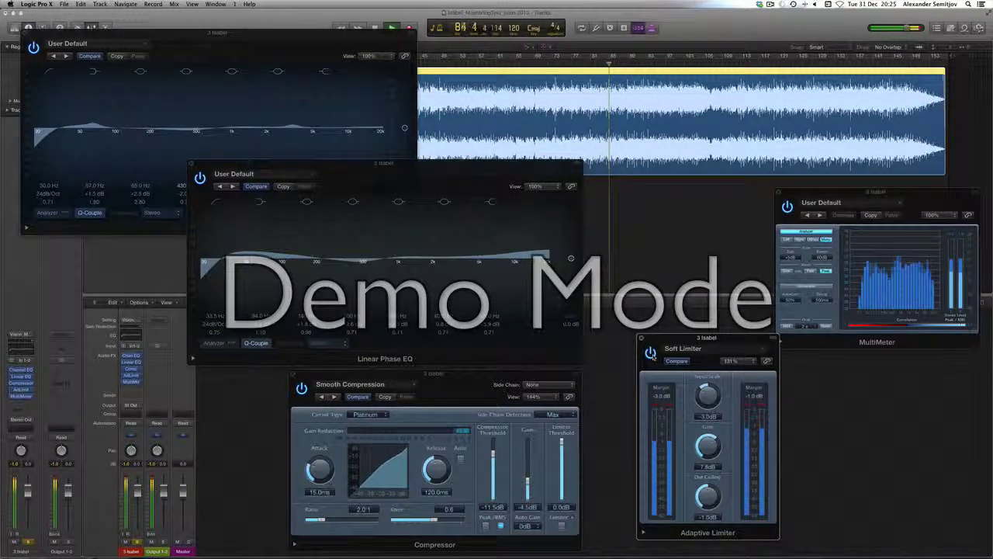
click(651, 352)
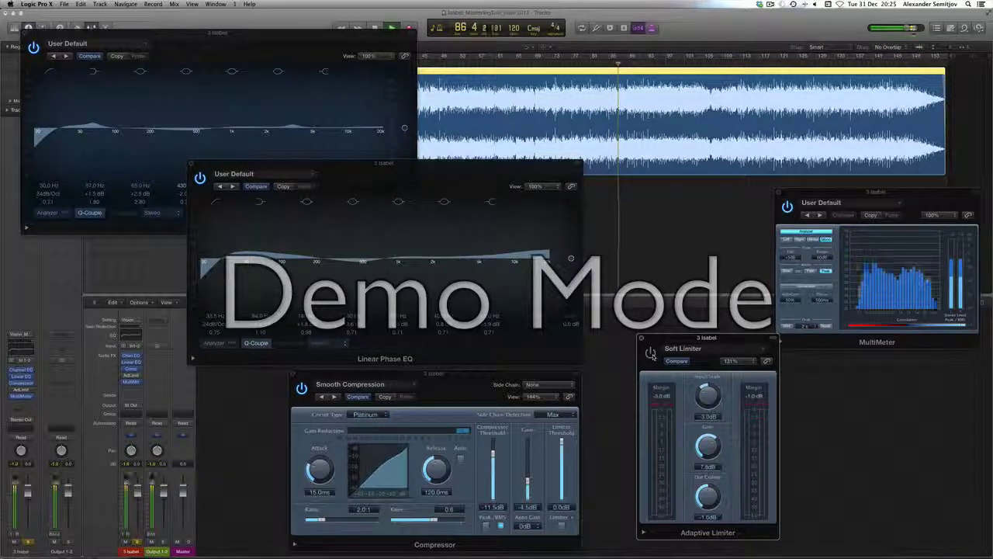
click(651, 352)
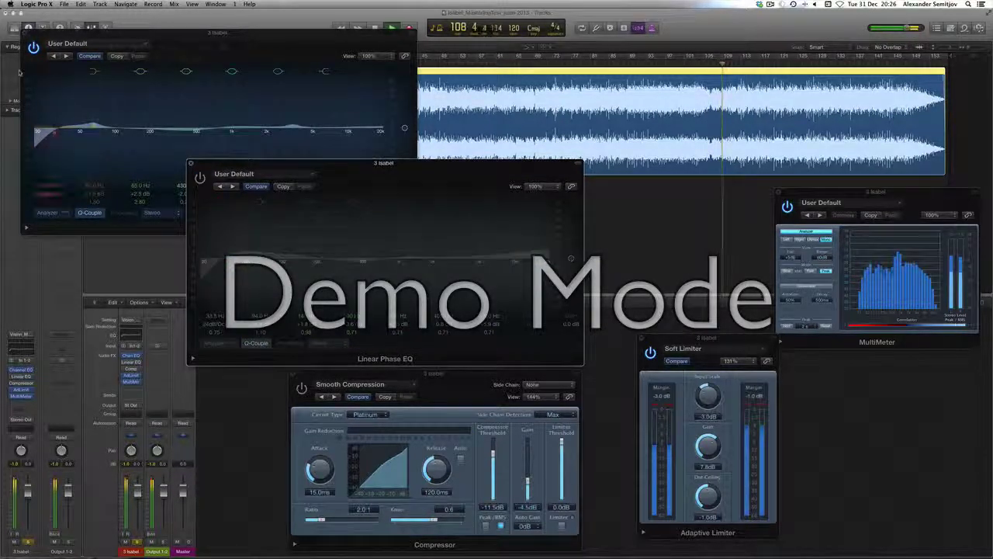
click(62, 101)
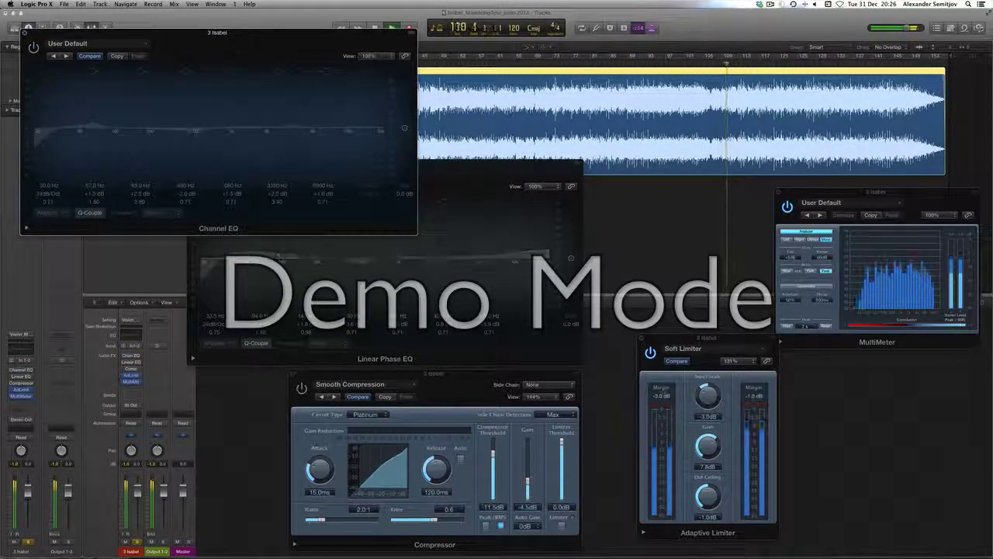
mouse_move(54, 132)
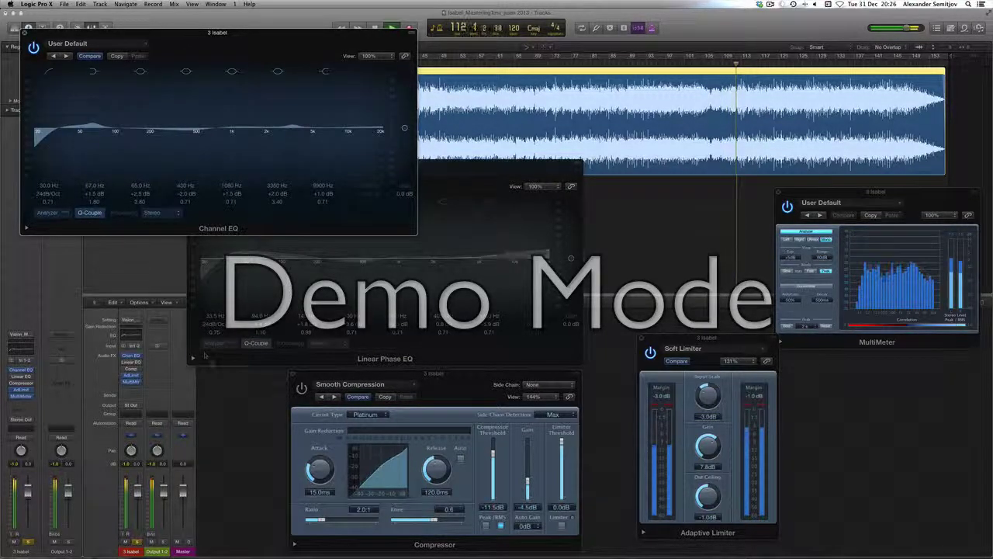
click(206, 355)
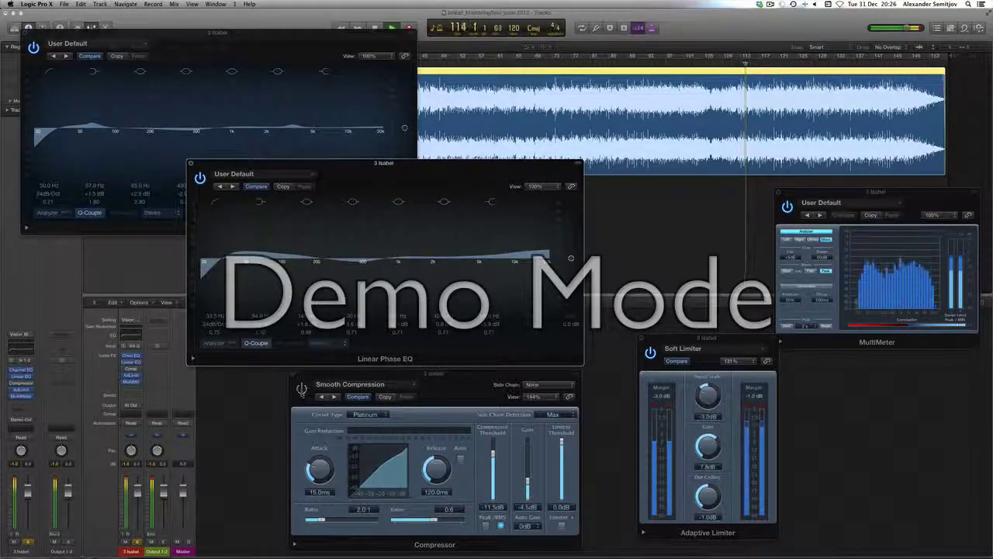
click(301, 380)
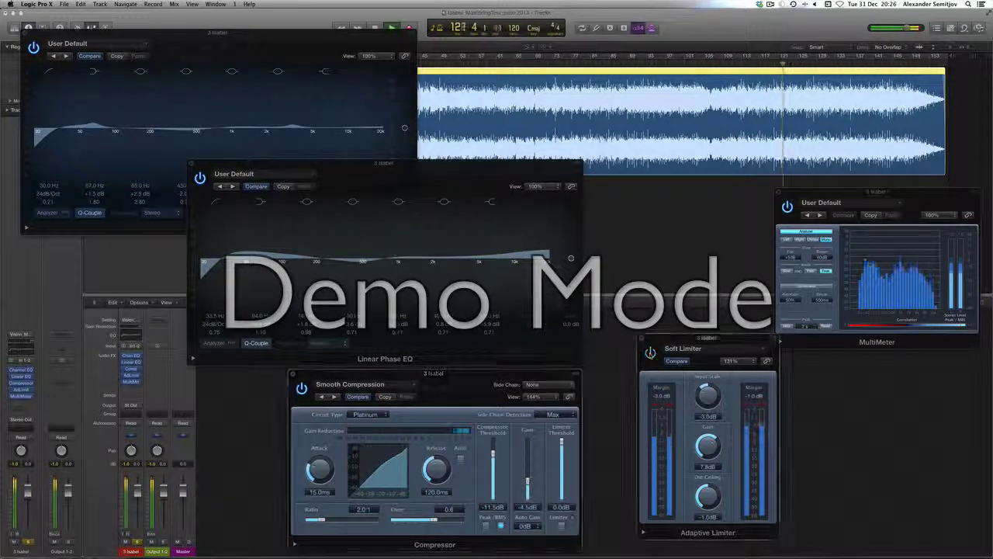
click(650, 352)
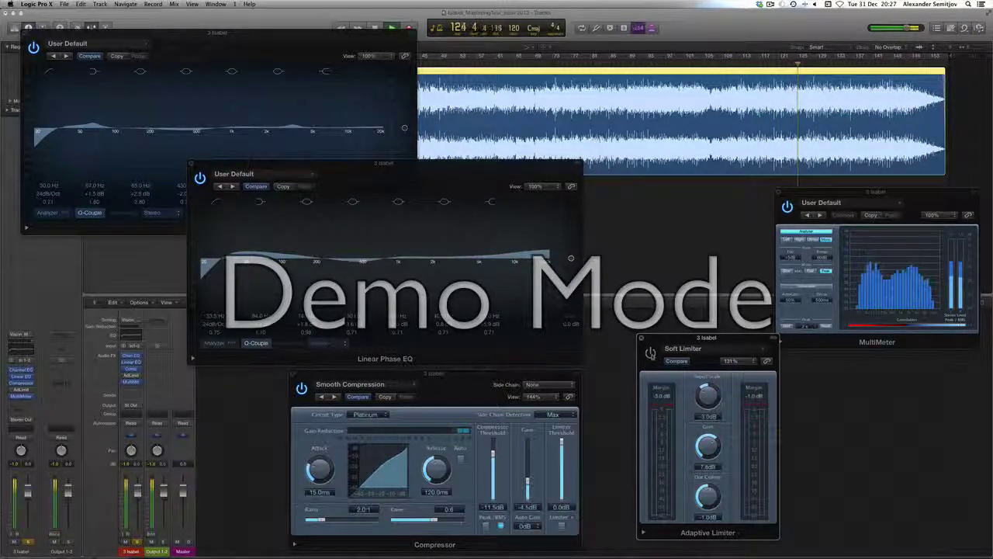
click(650, 353)
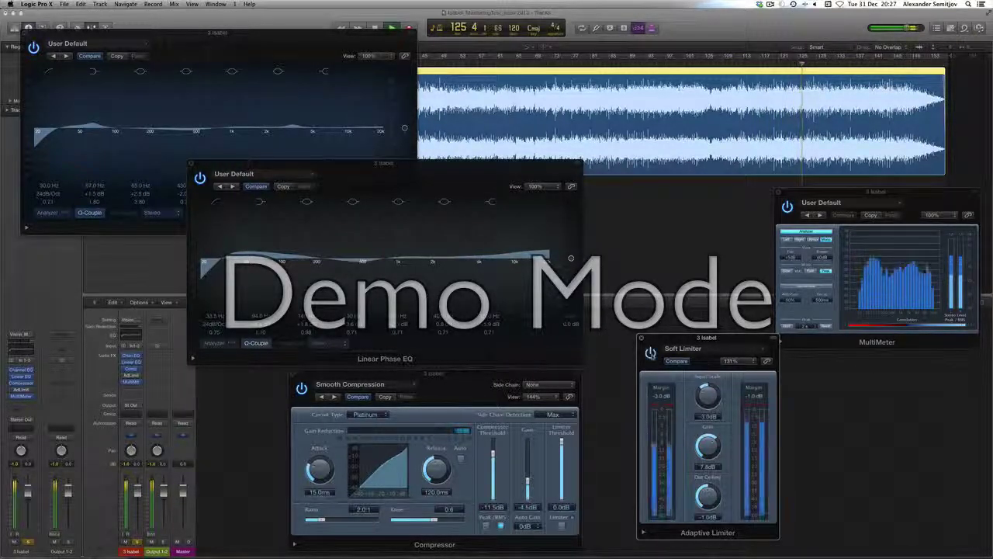